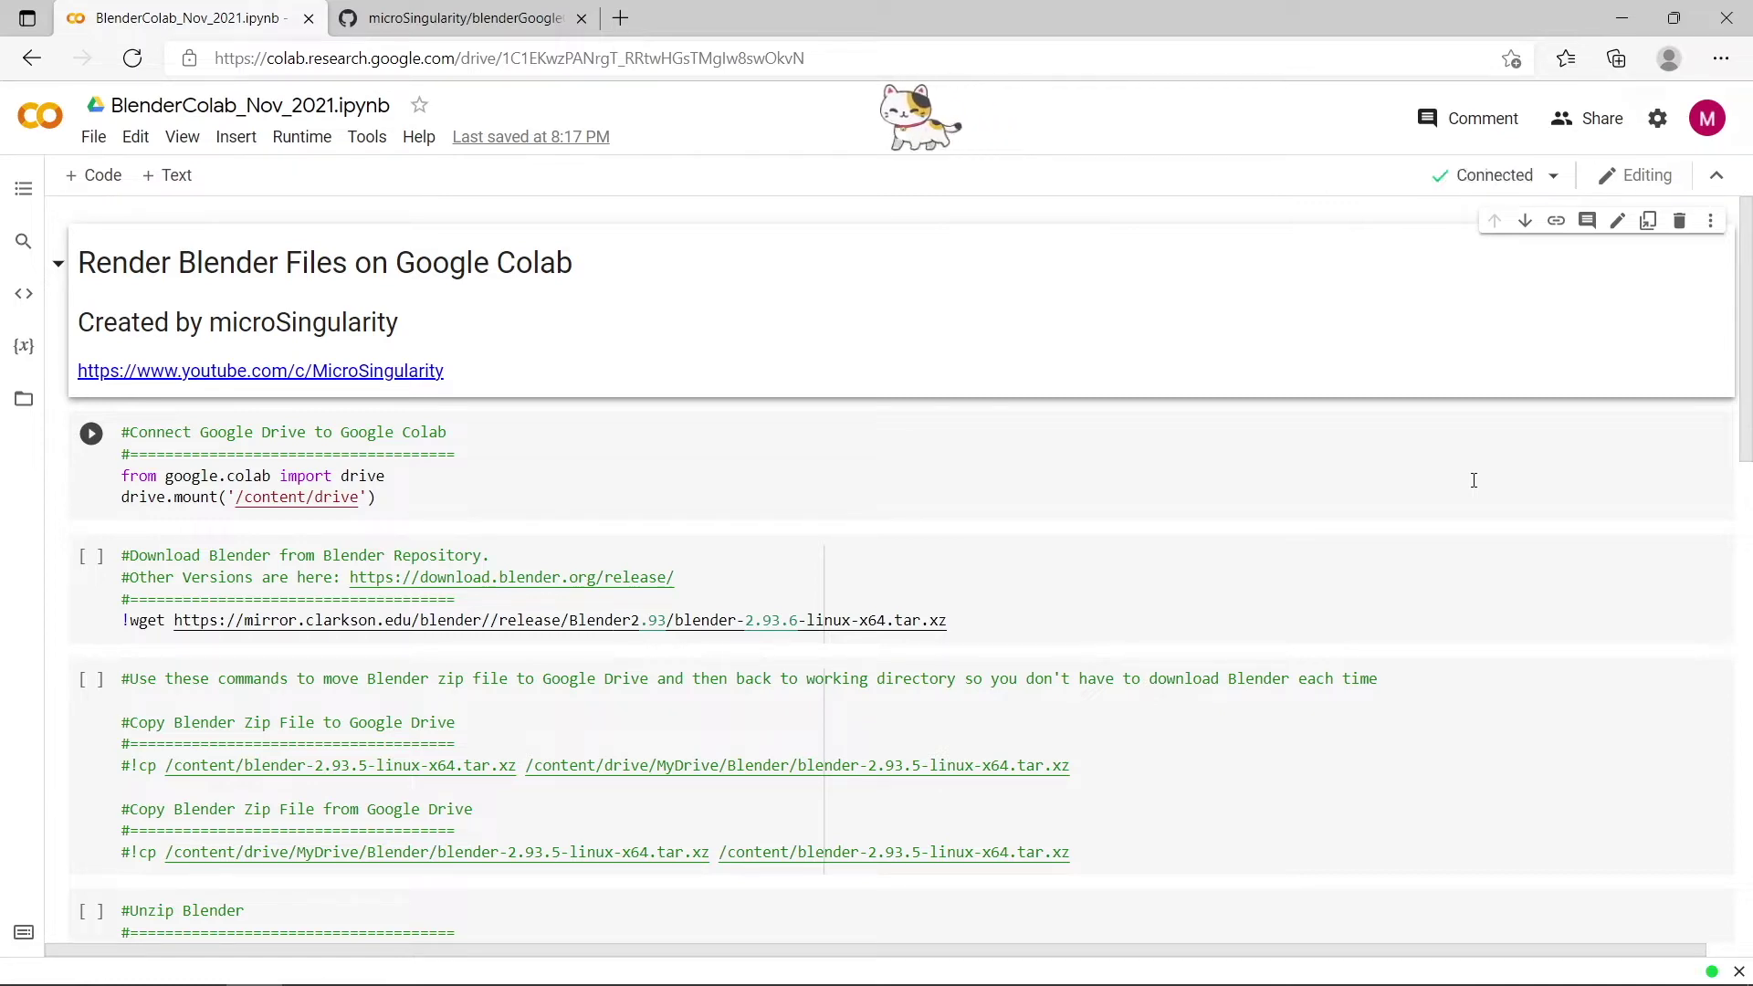
Step: Select the ClickConnect auto-click code in the ColabTimeoutJavaScript file on GitHub
click(521, 23)
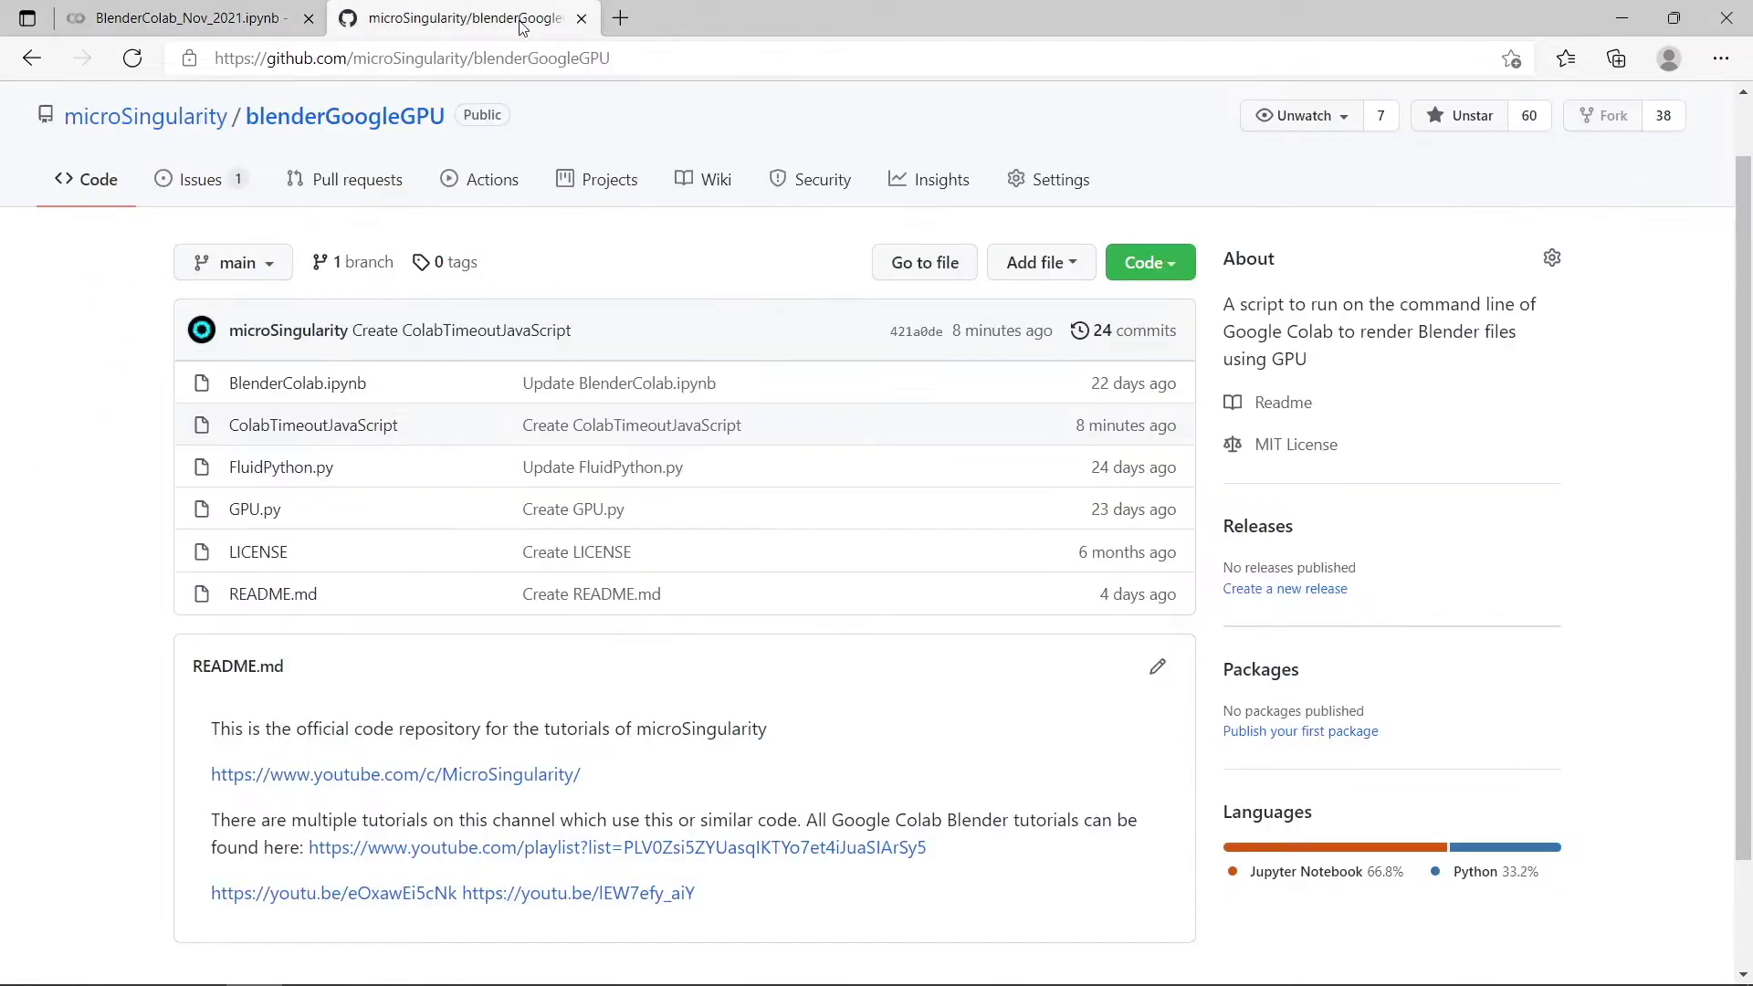
scroll(278, 107, up, 1)
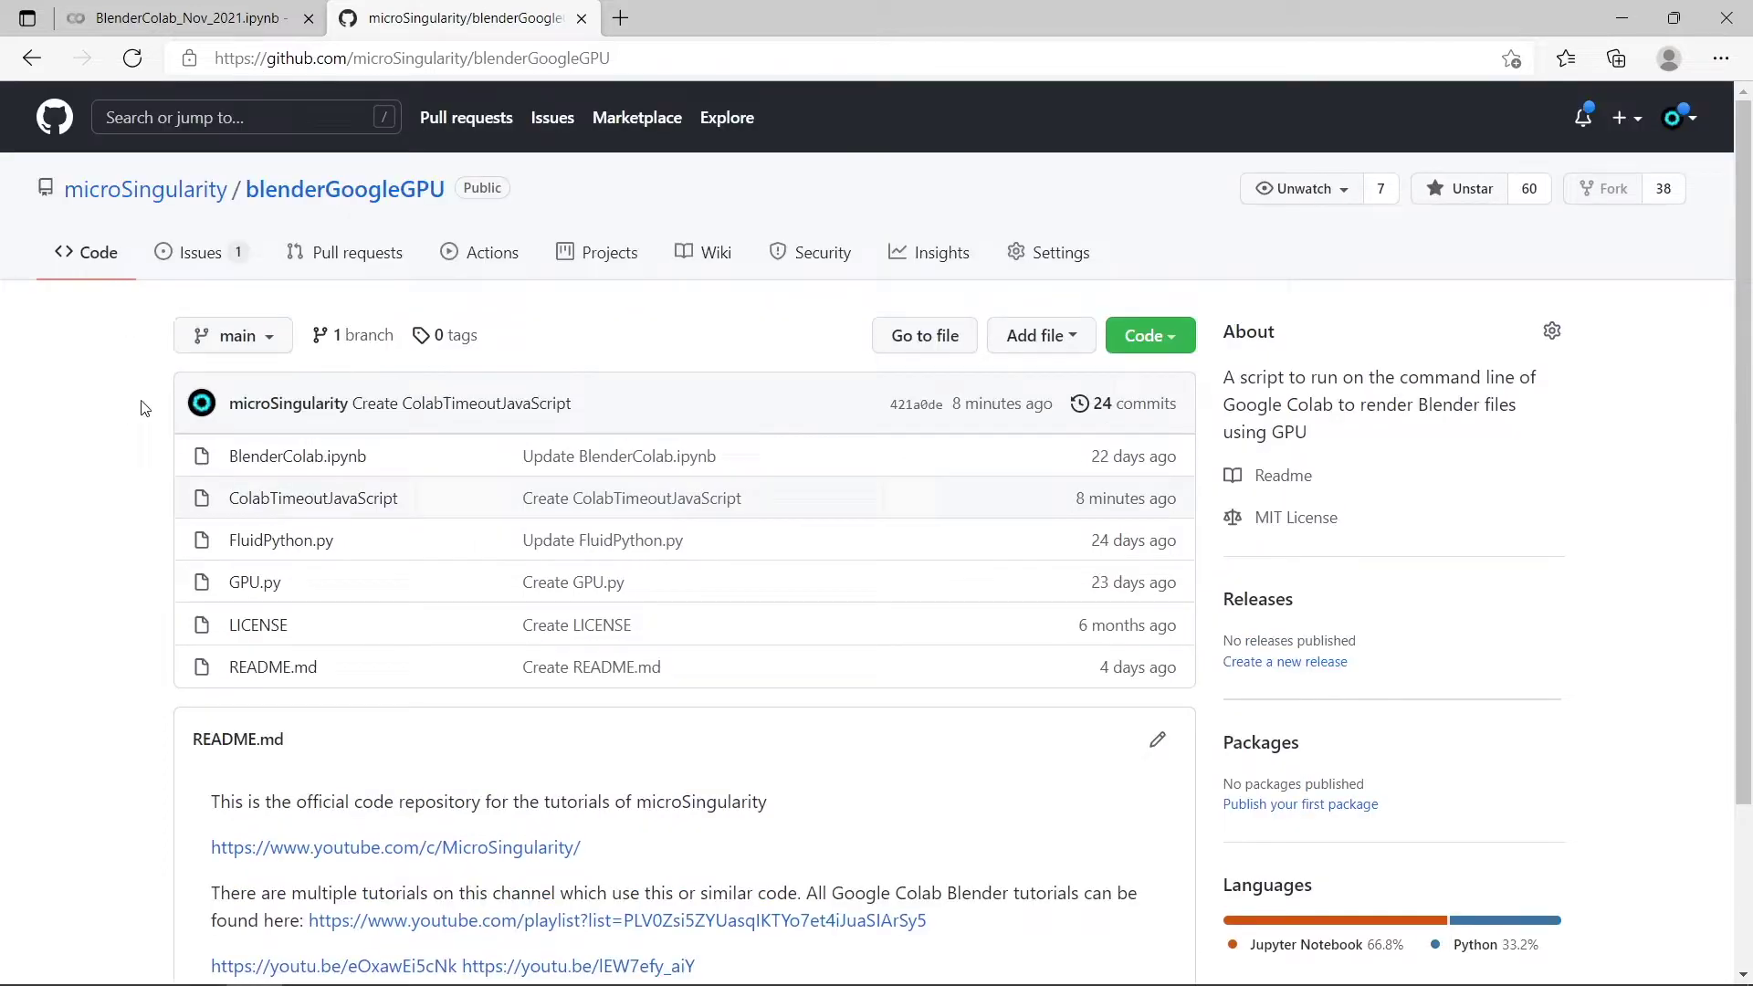
scroll(141, 406, down, 2)
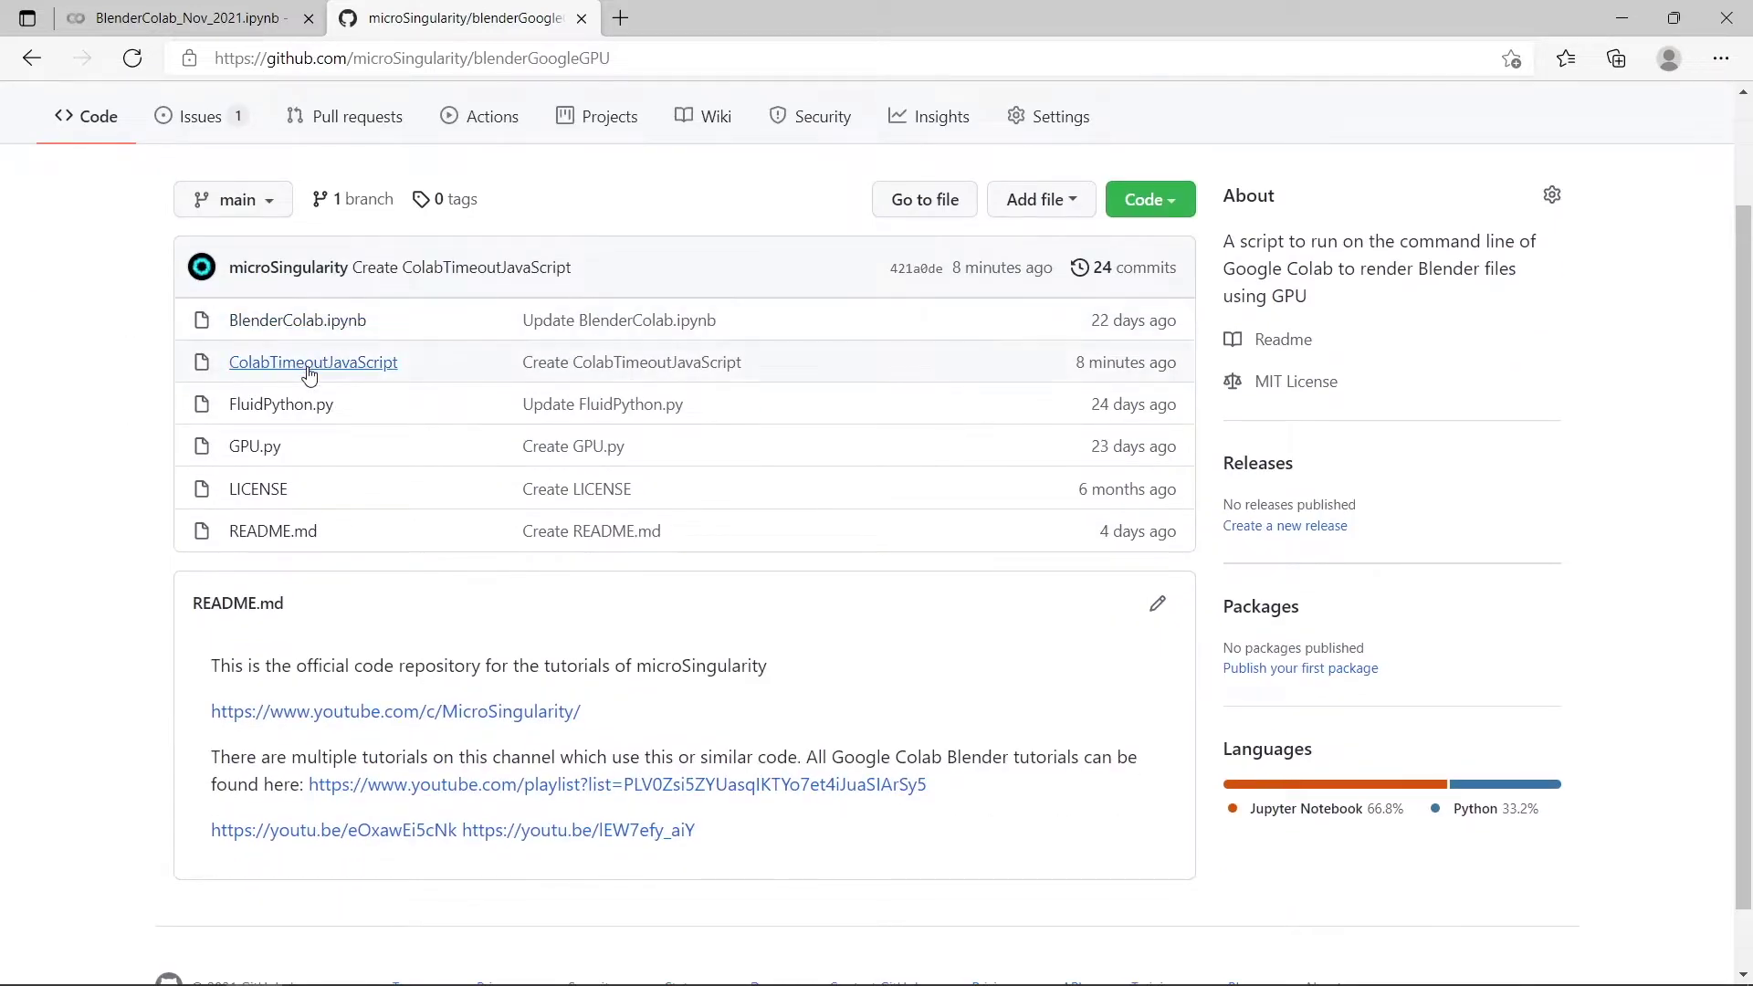
click(312, 361)
drag(243, 497, 611, 592)
key(ctrl+c)
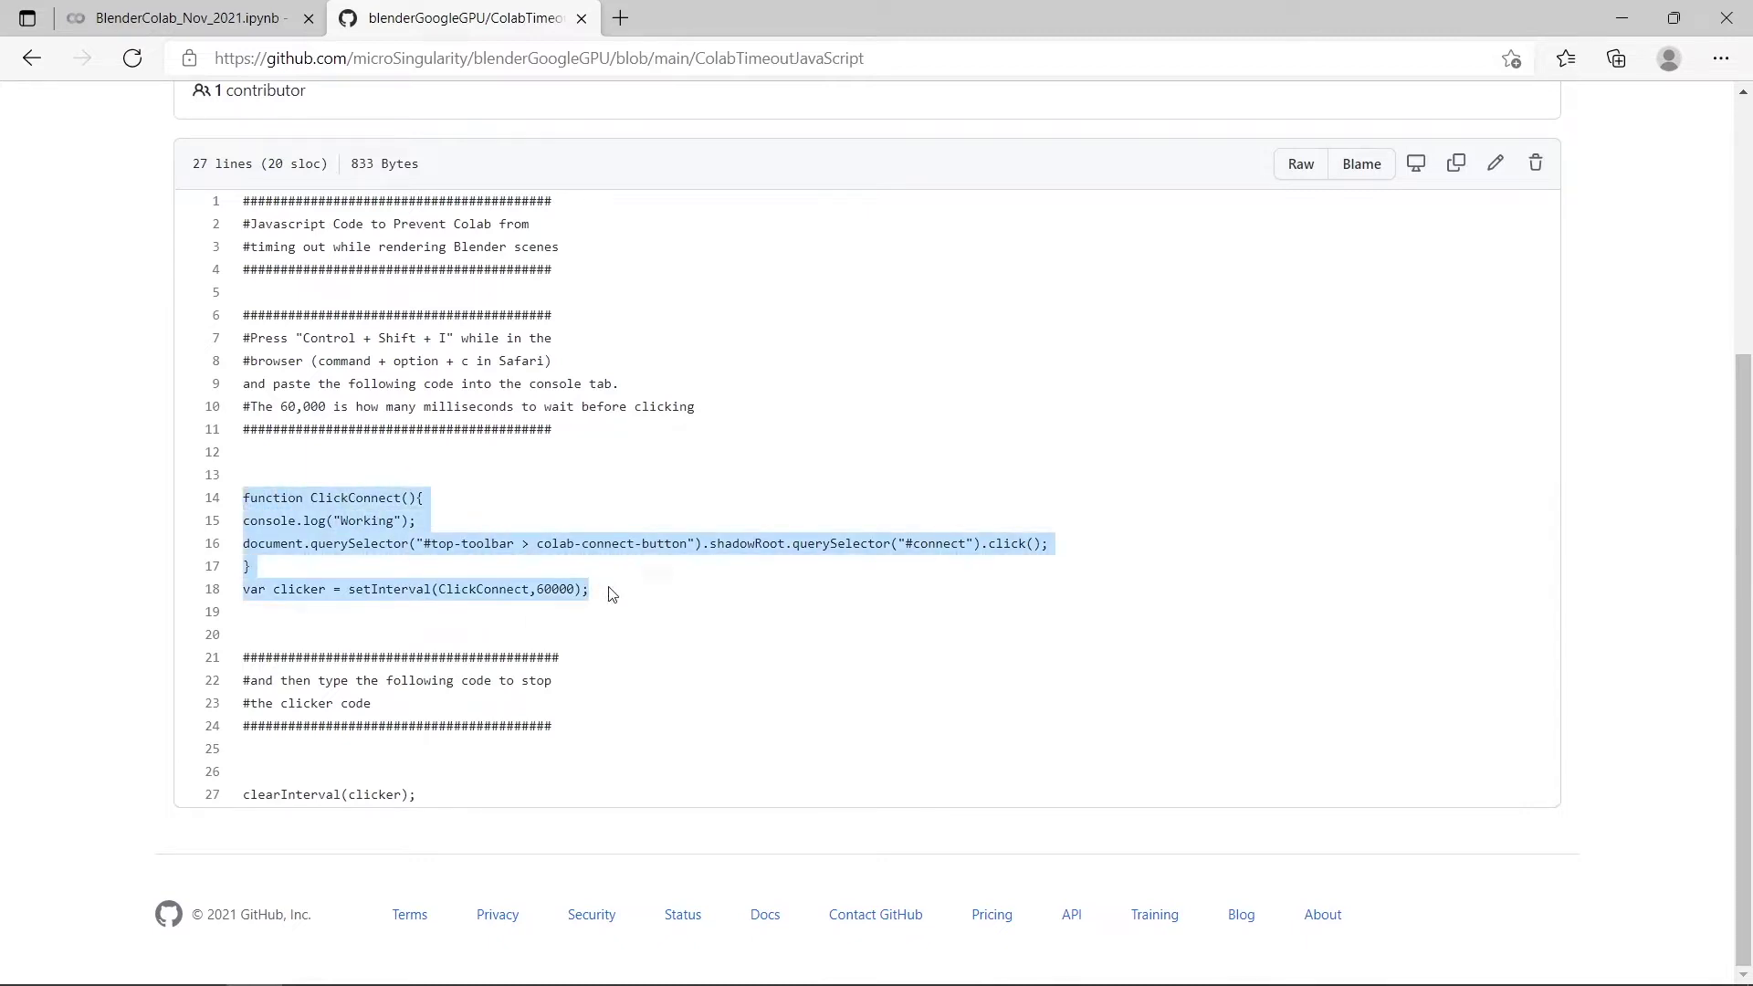
Step: Paste and run the ClickConnect script in the Colab tab's DevTools console
click(192, 19)
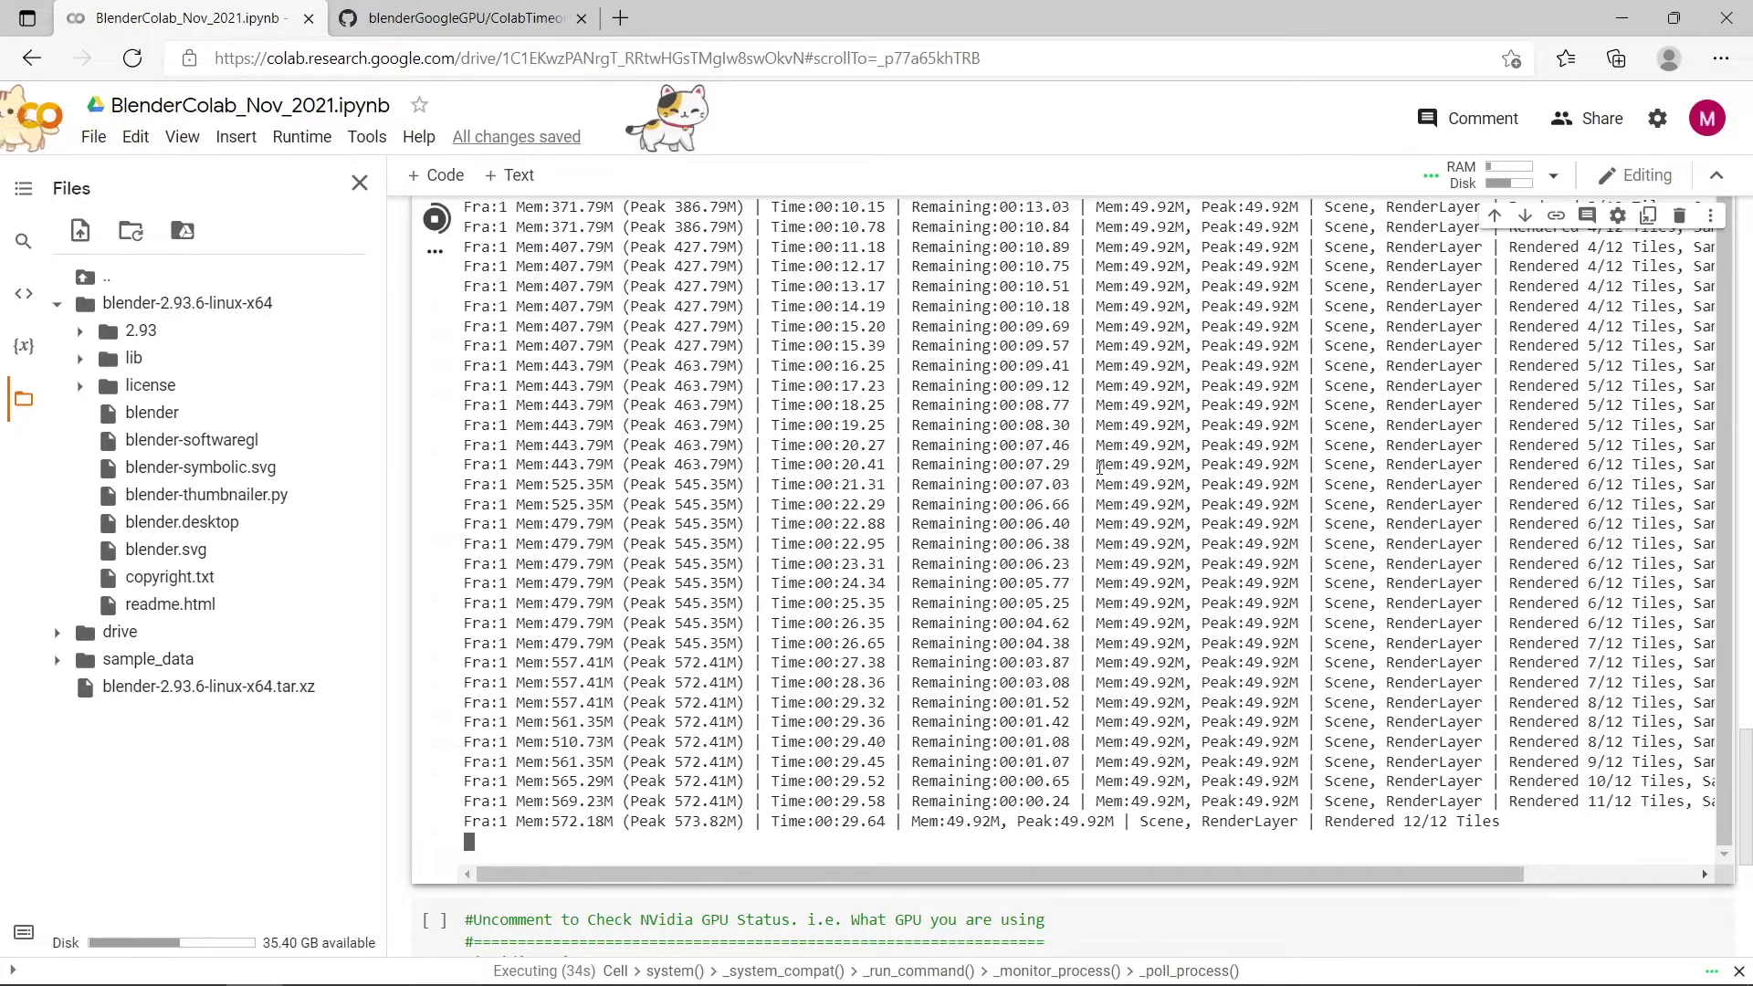
key(F12)
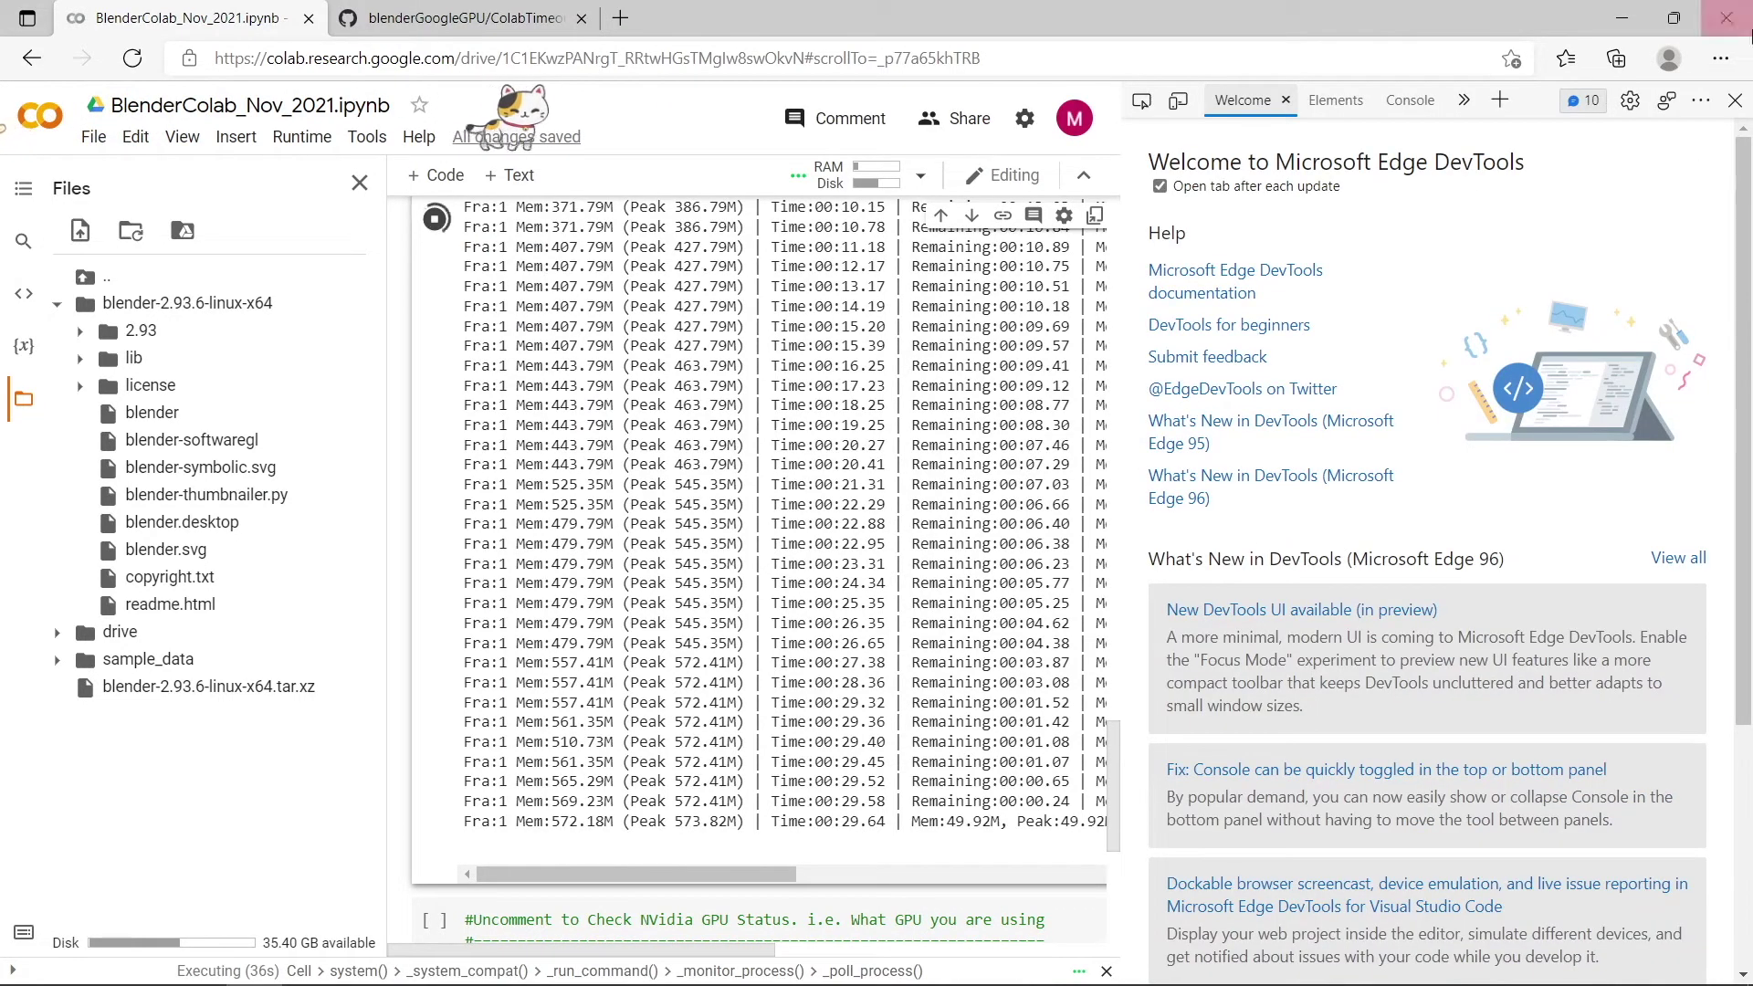
click(1410, 99)
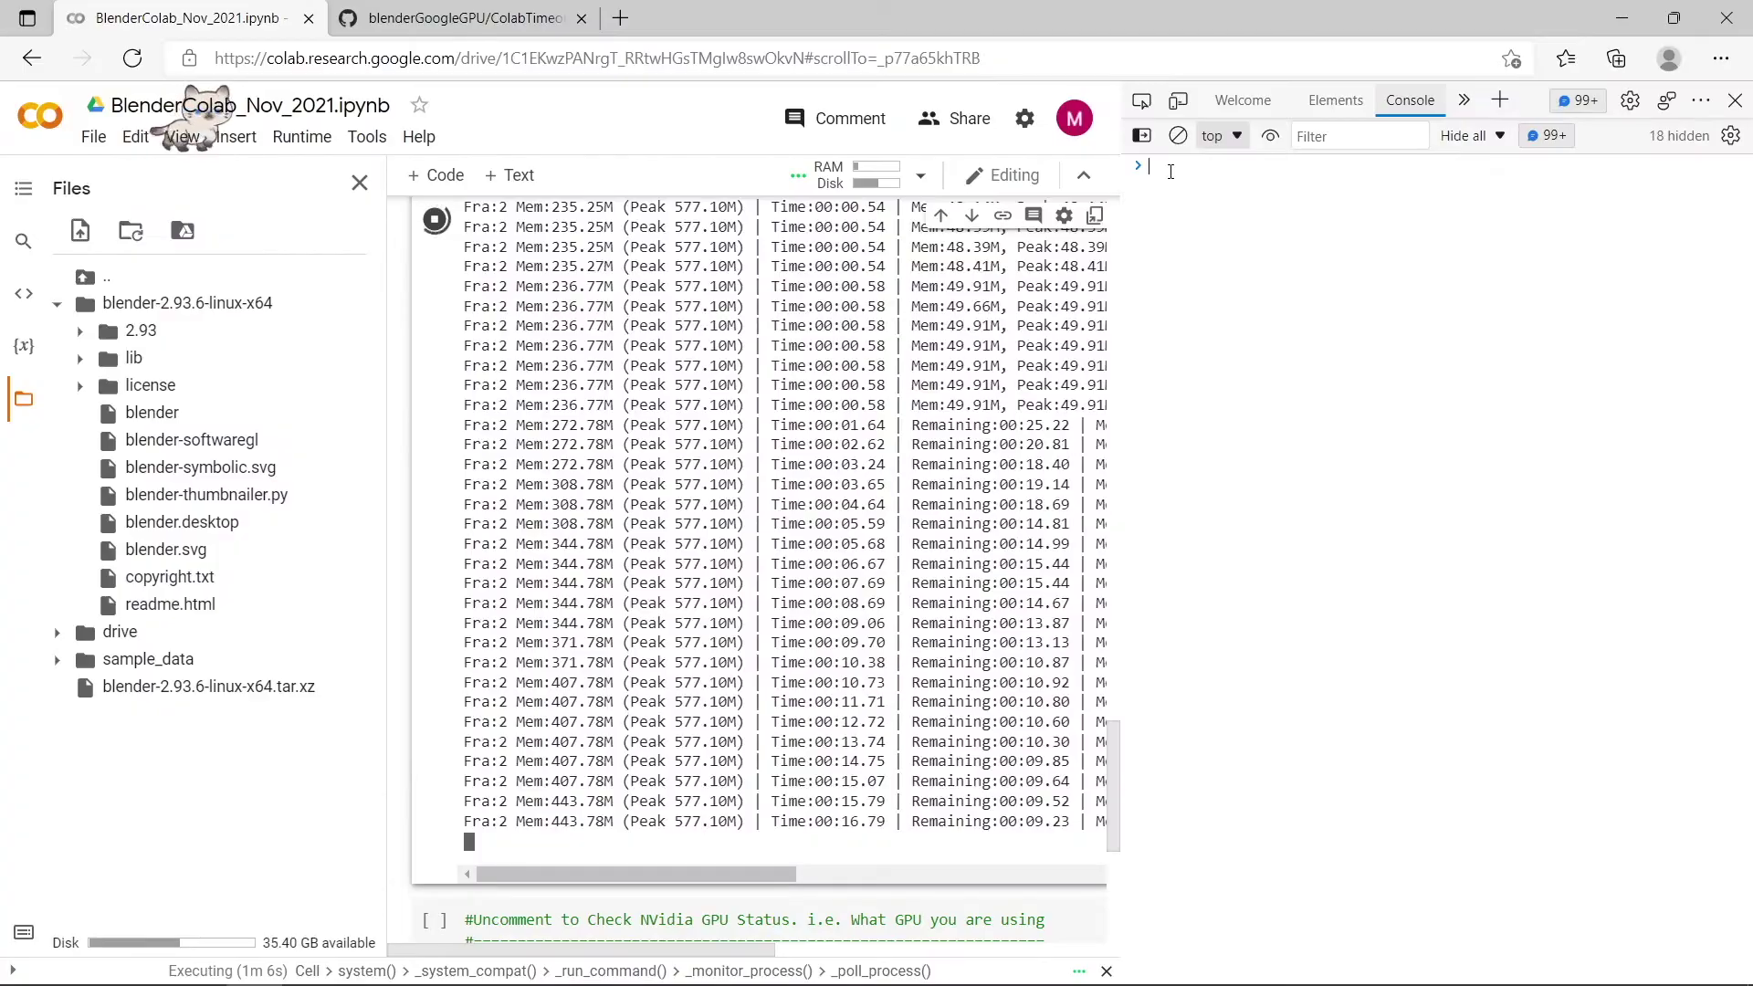
key(ctrl+v)
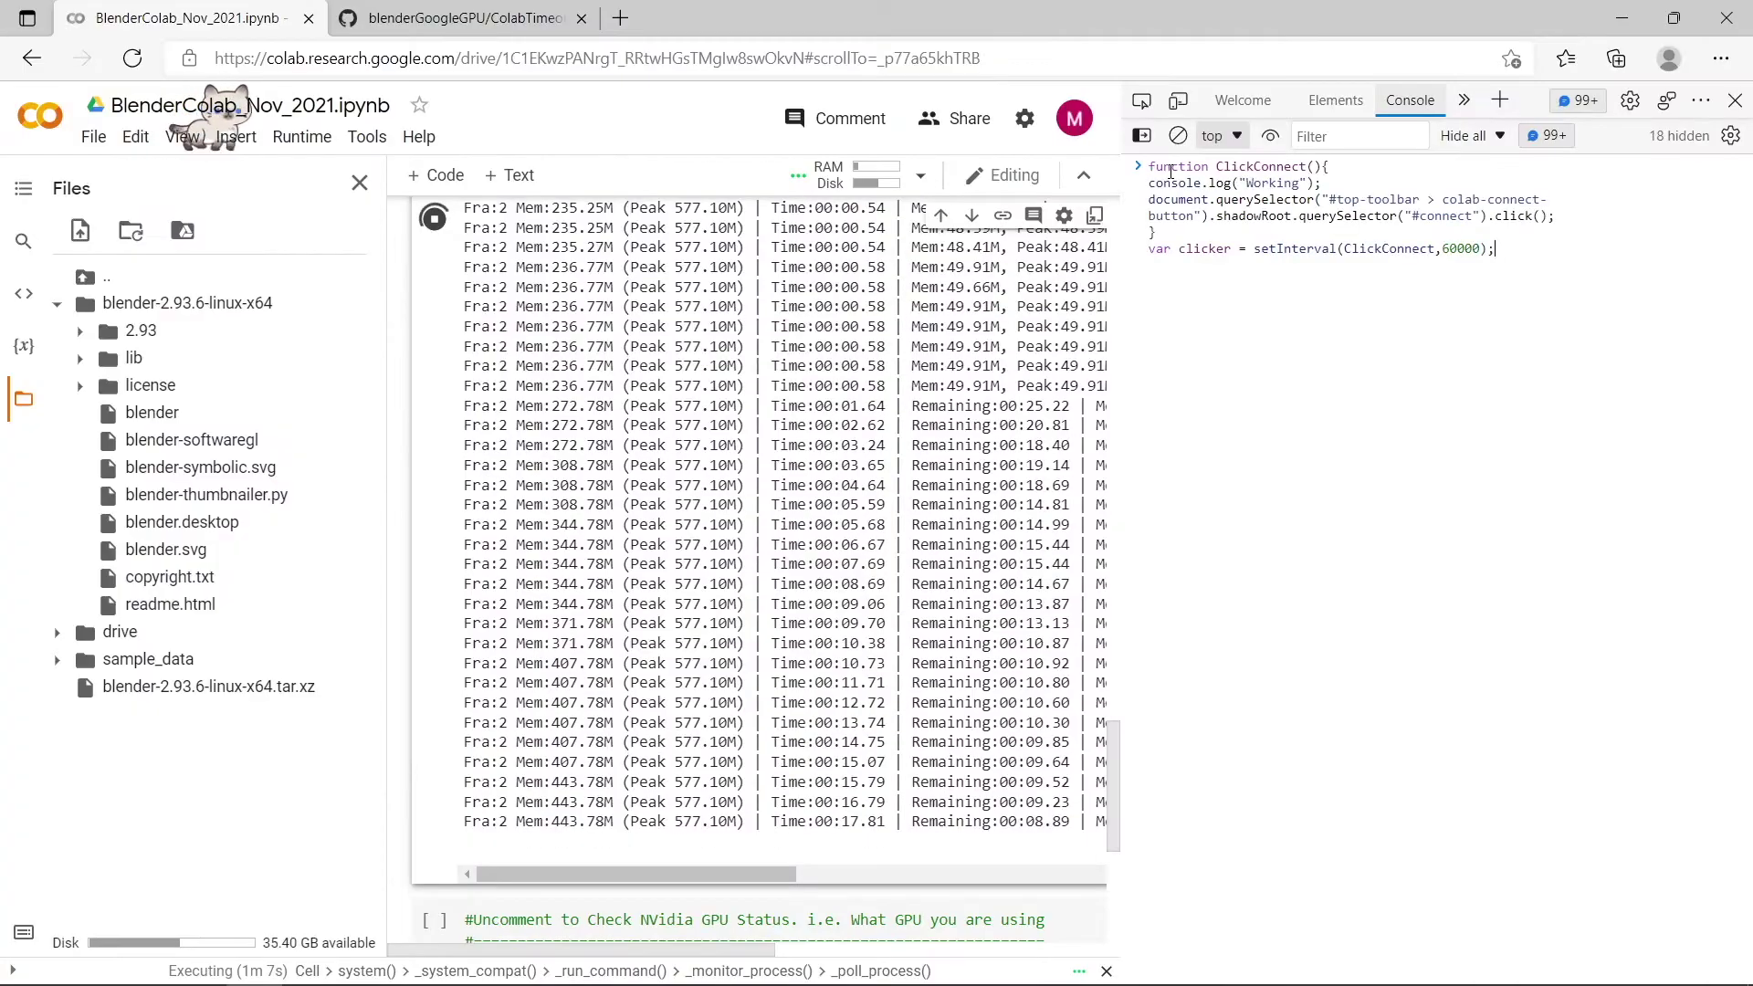
key(Return)
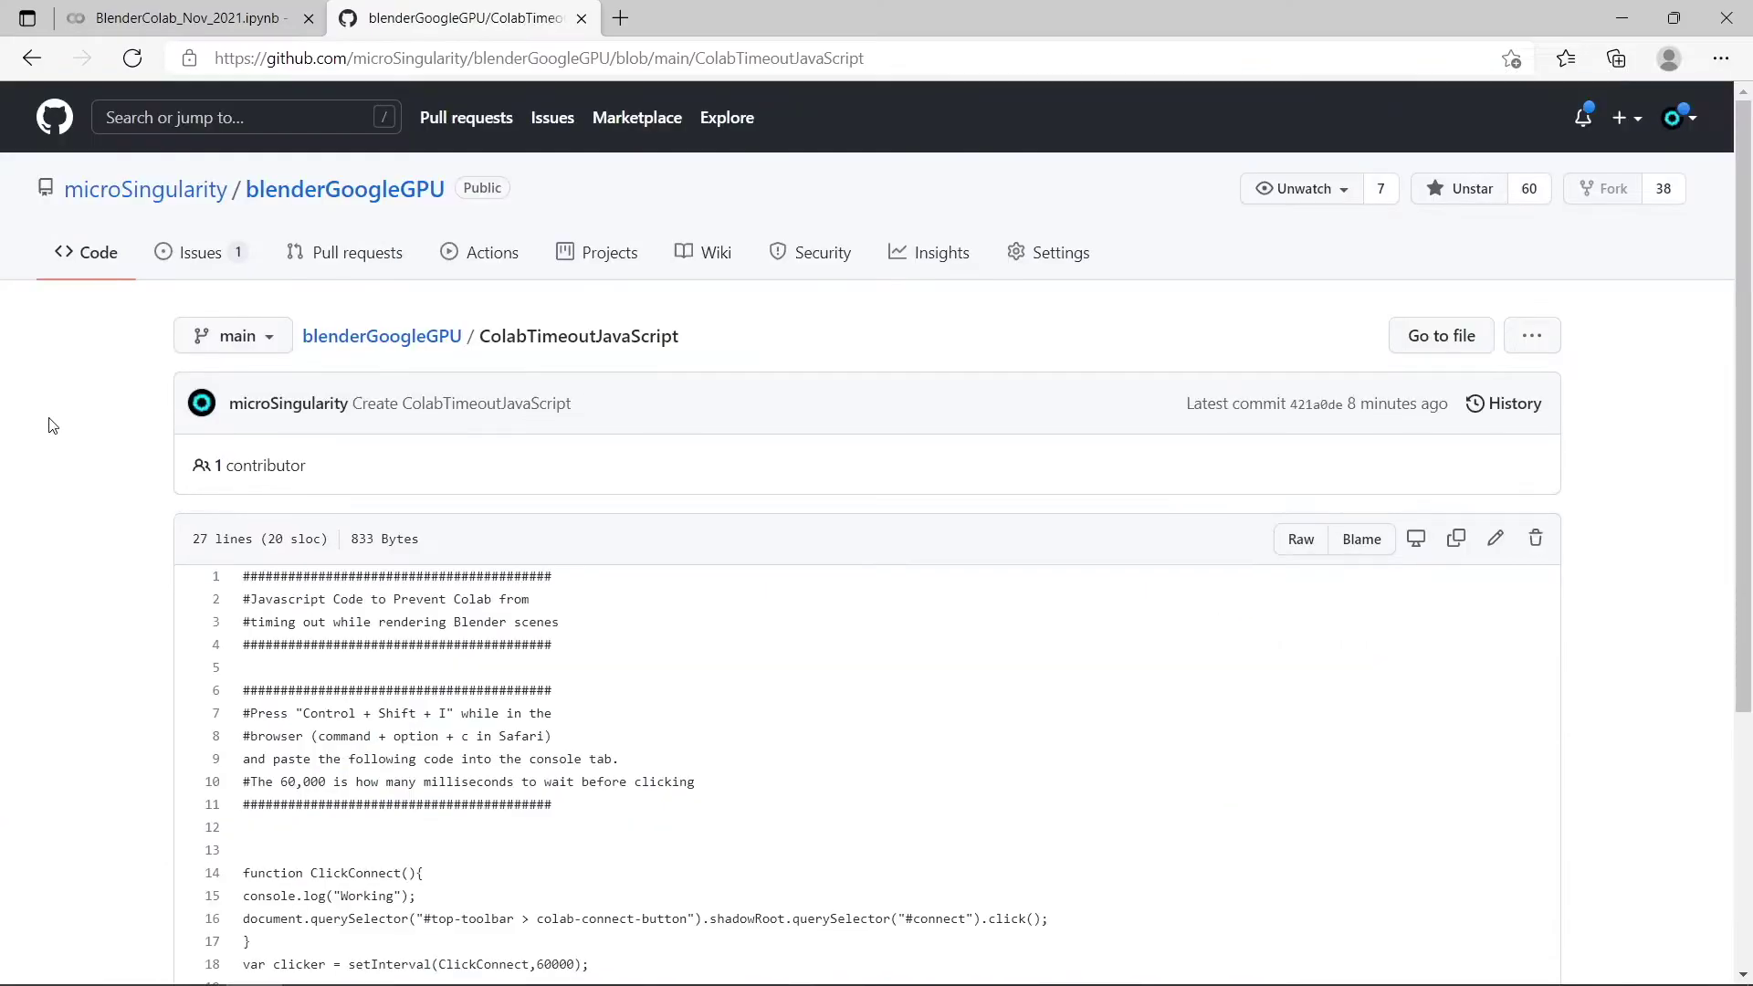
scroll(48, 425, down, 3)
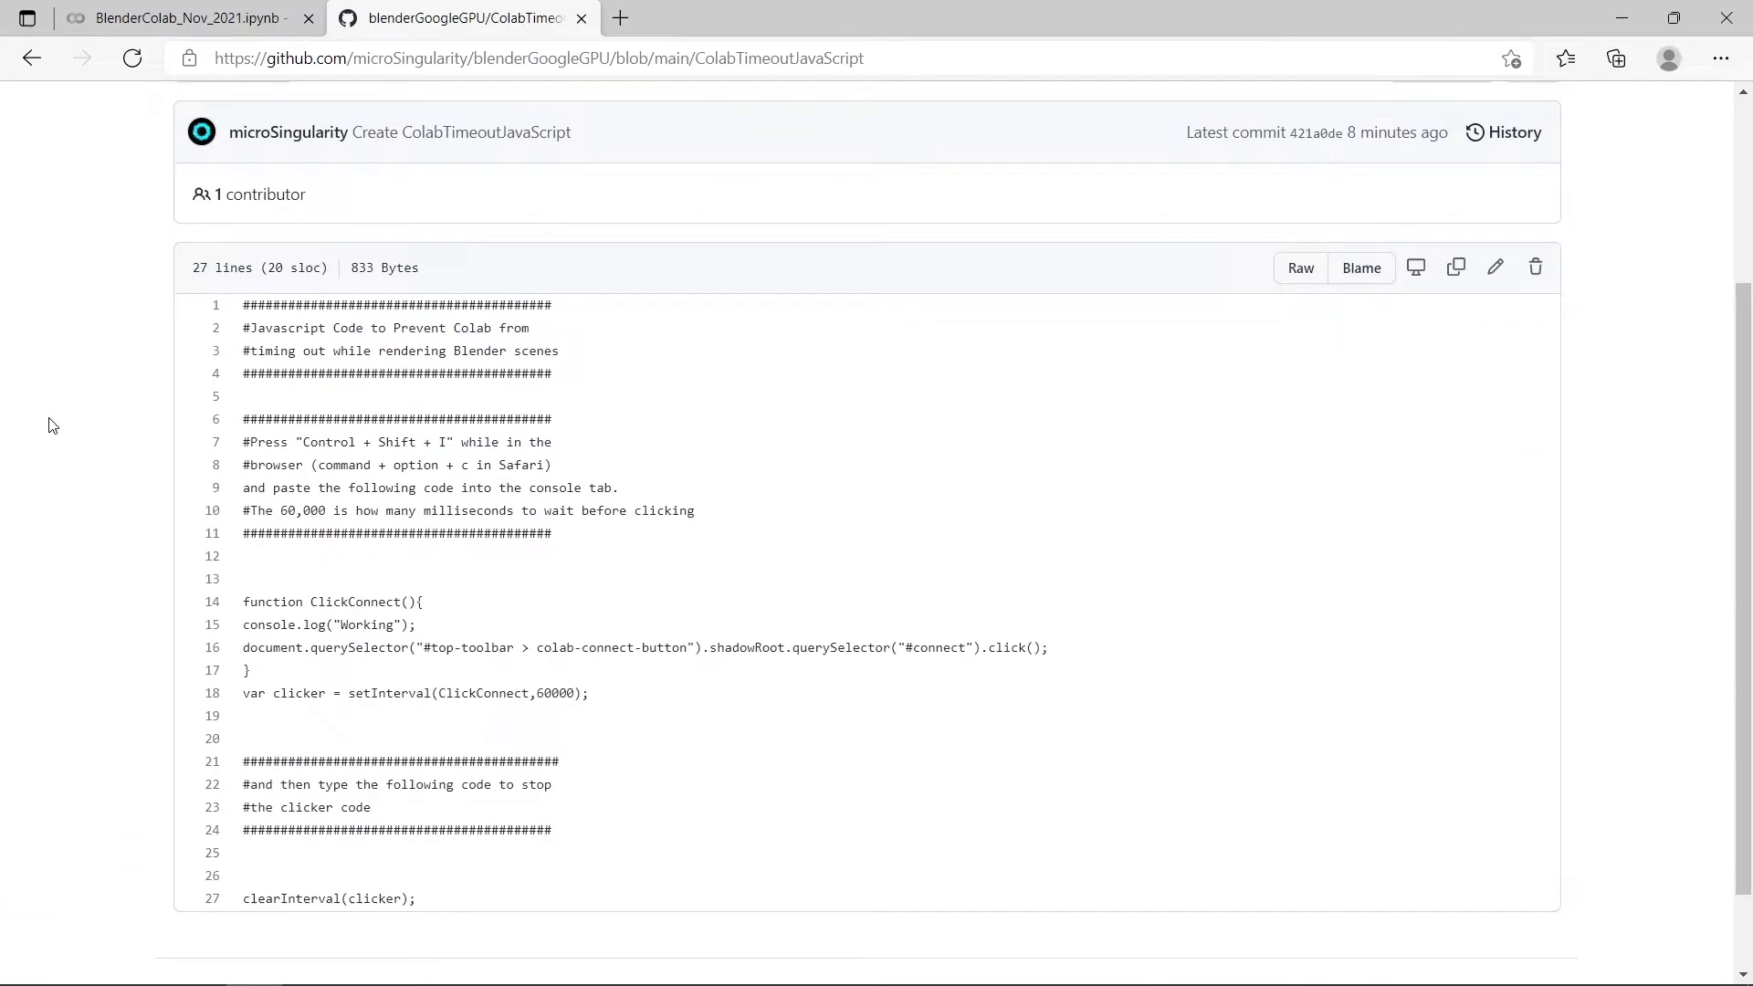
scroll(48, 425, down, 2)
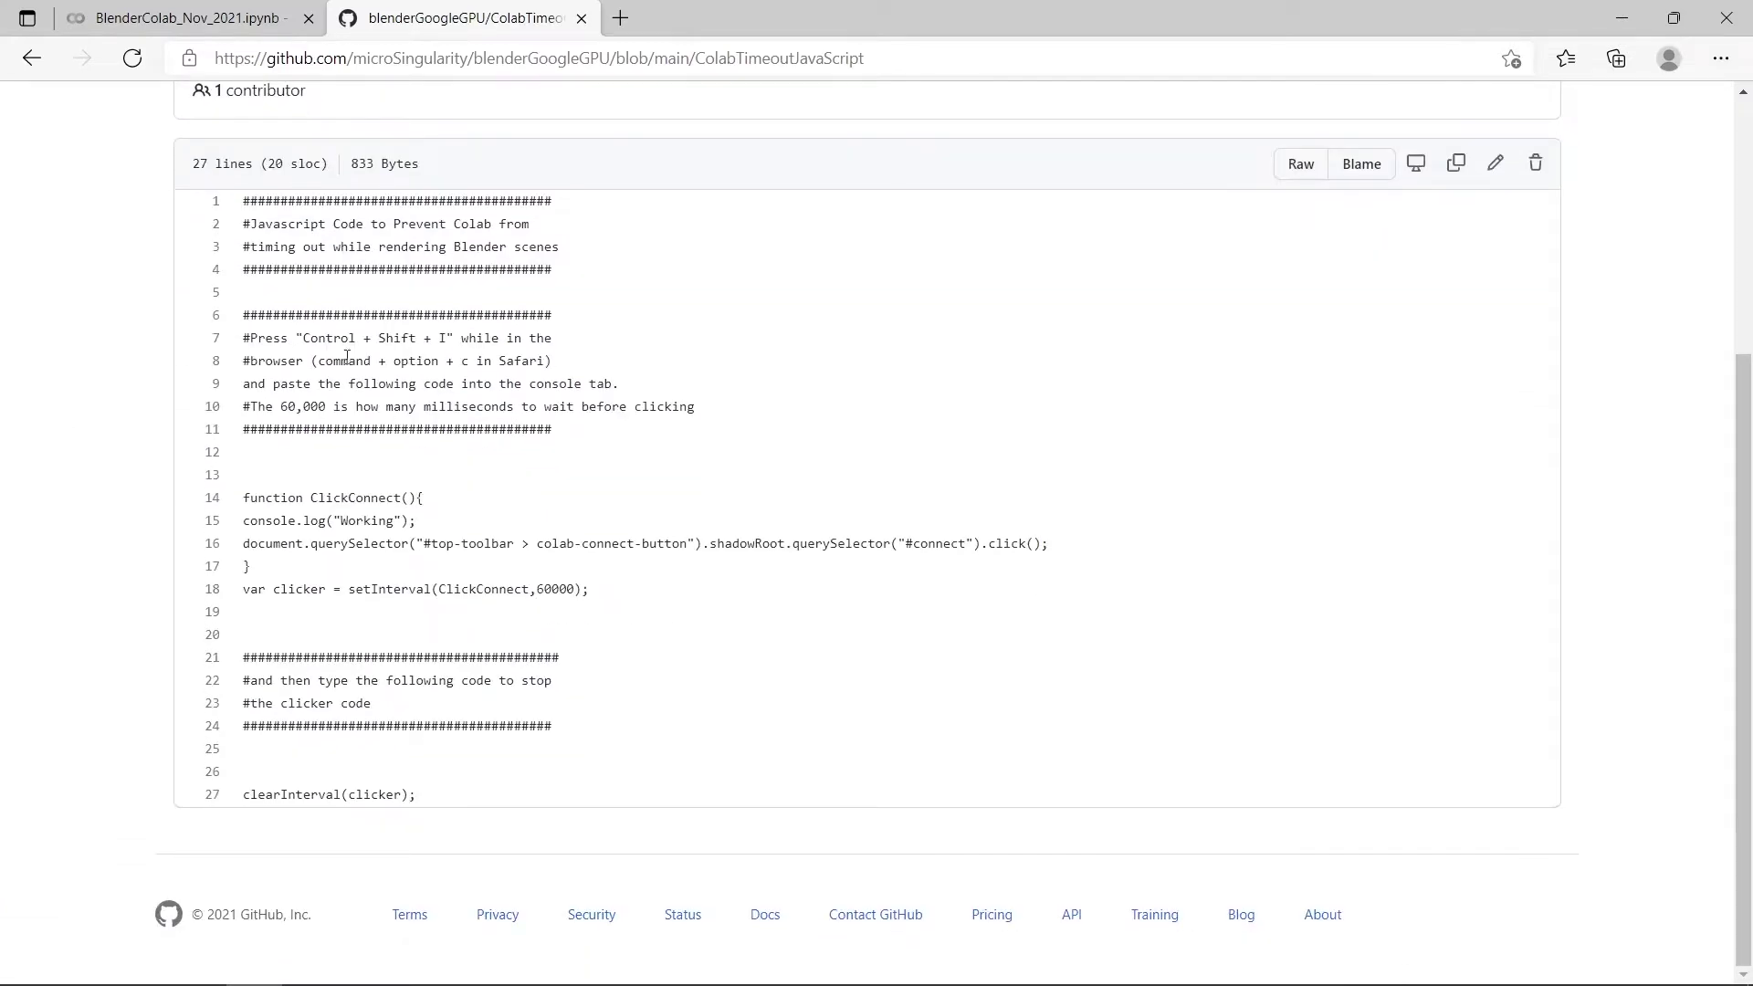